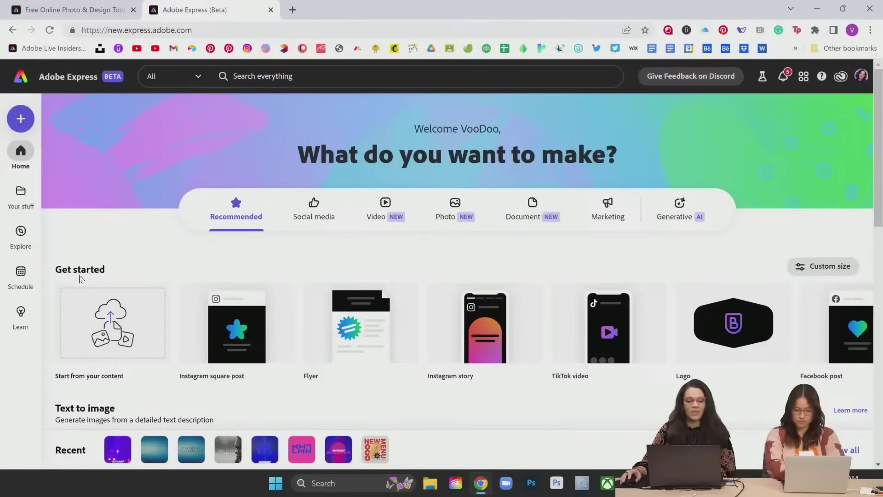
- Scroll the Get started carousel to the 1,080 x 1,920 px Instagram reel format
mouse_move(570, 314)
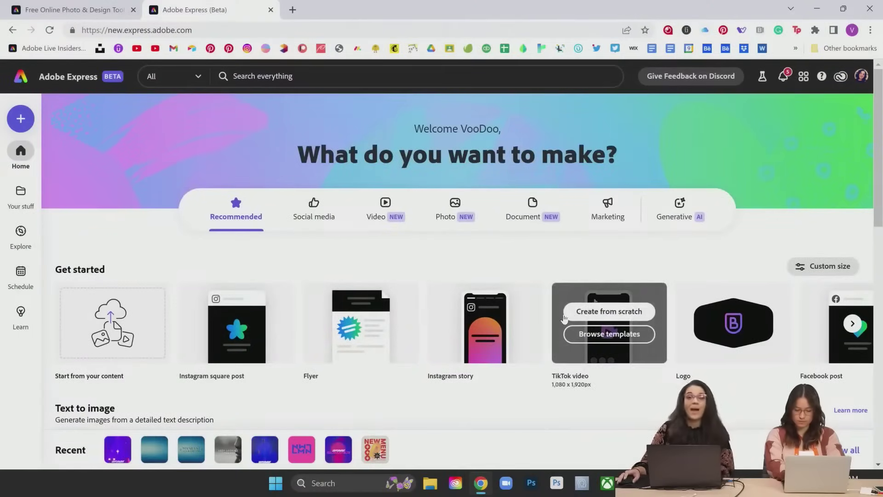
scroll(558, 310, "right", 5)
mouse_move(436, 314)
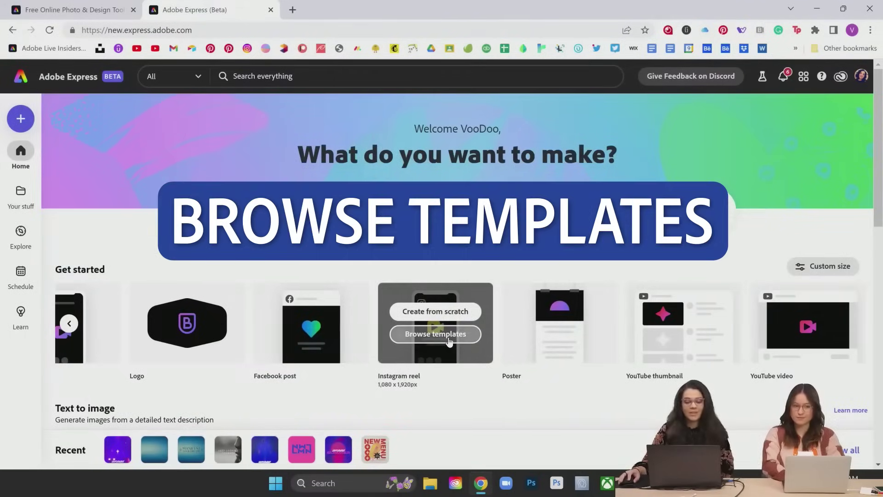
- Start a blank Instagram reel and scroll through its 339 reel templates
left_click(449, 341)
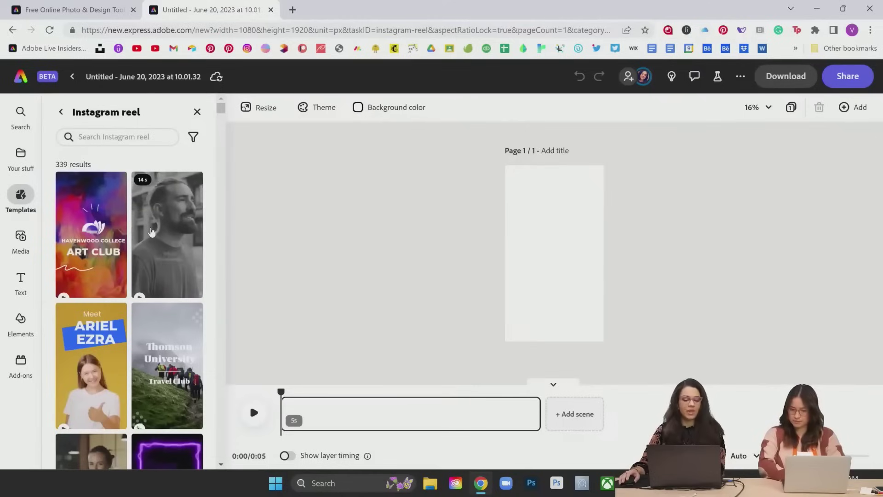
scroll(151, 232, "down", 12)
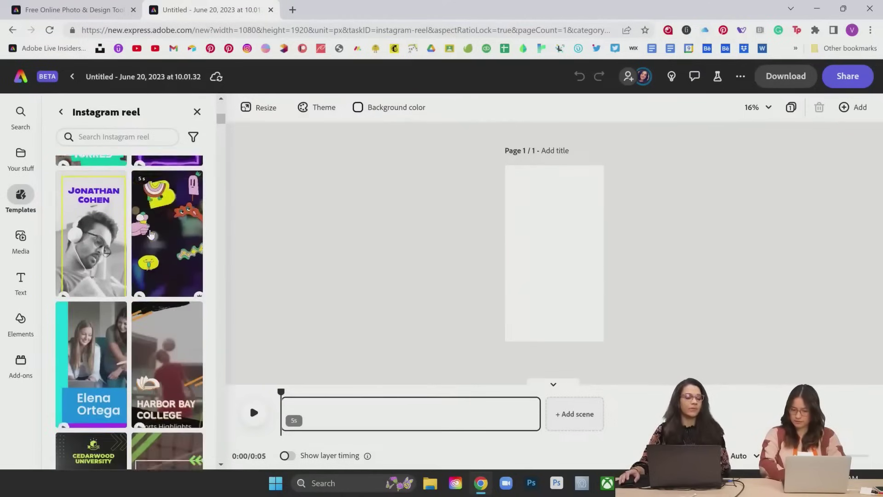
scroll(152, 232, "down", 15)
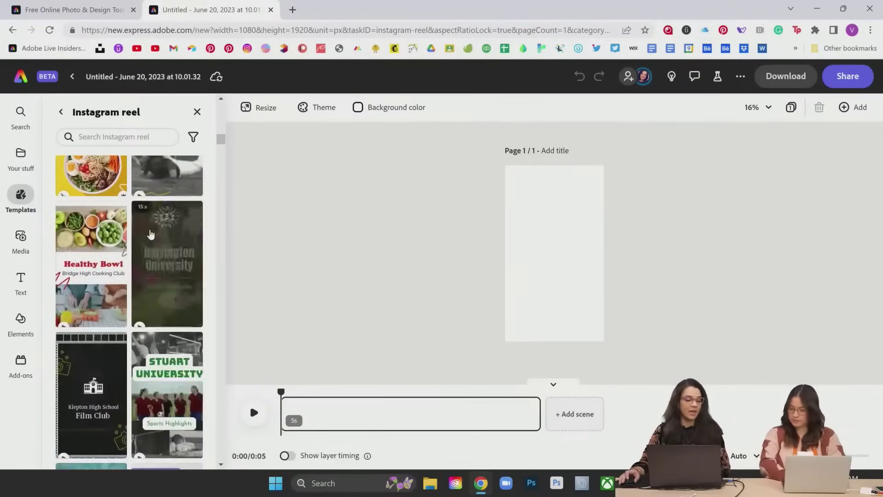
scroll(150, 233, "down", 15)
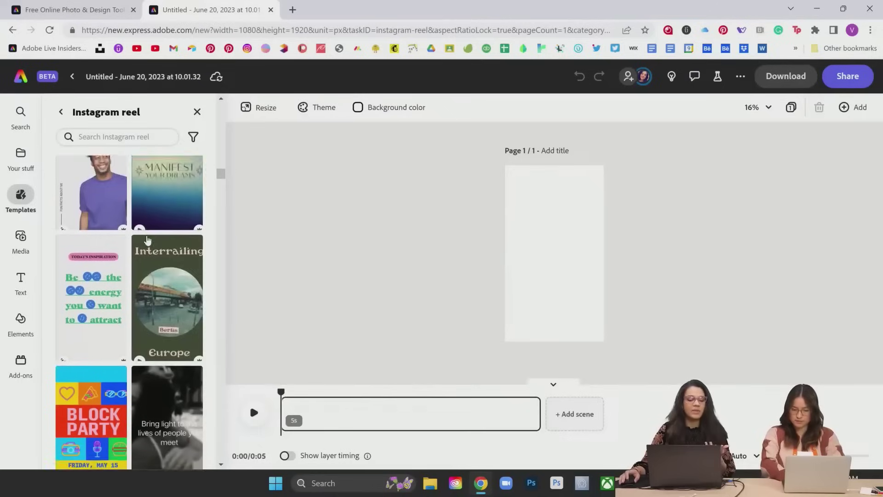
scroll(147, 240, "down", 5)
scroll(146, 241, "up", 8)
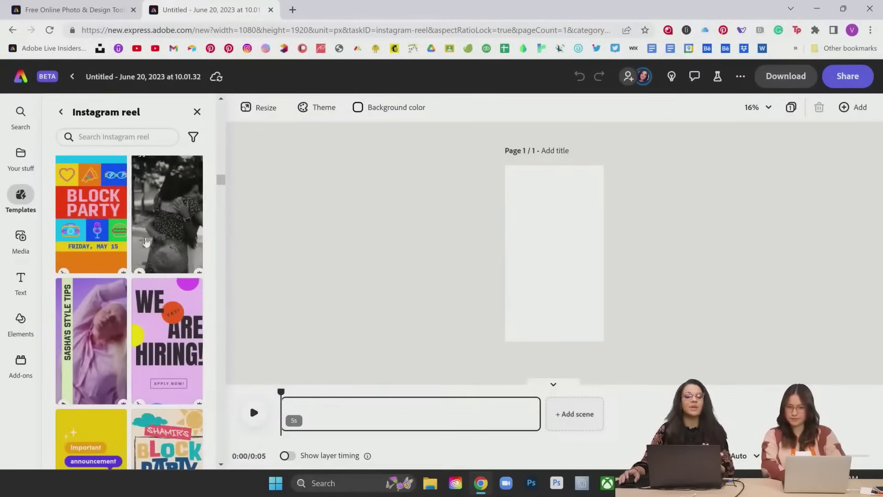
scroll(145, 241, "up", 3)
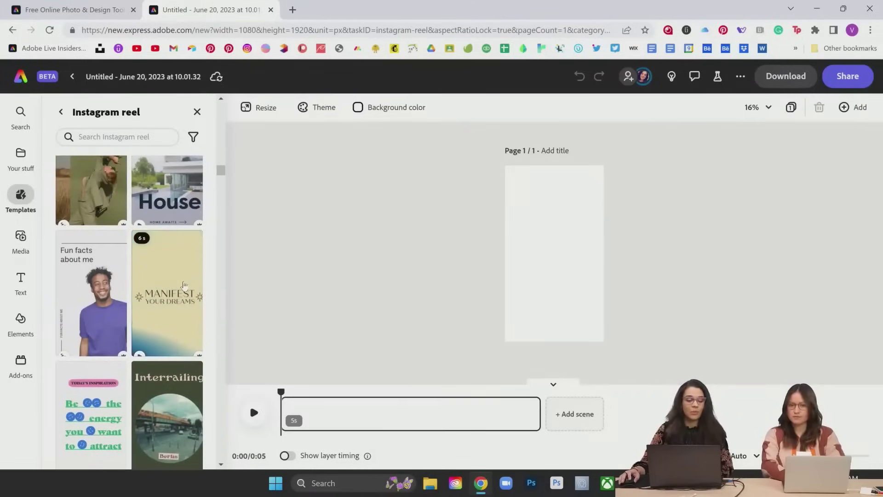
- Apply the Manifest Your Dreams template as a 6-second scene, then collapse and restore the timeline
left_click(183, 285)
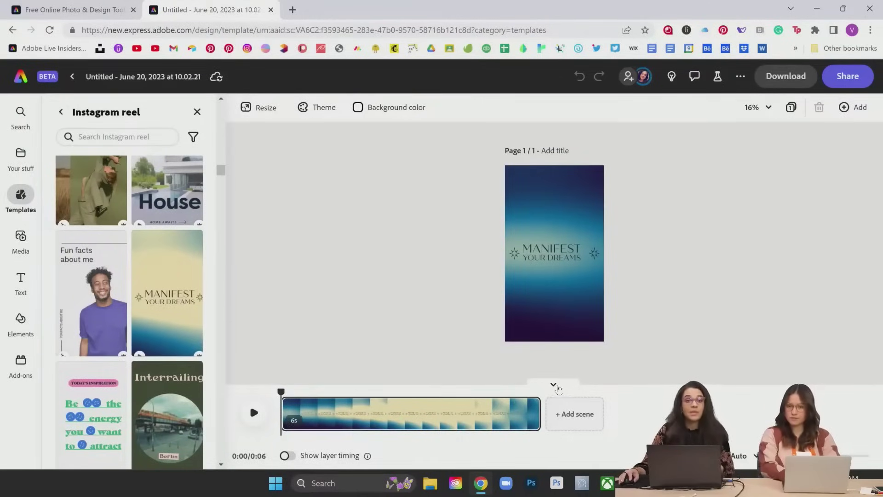
left_click(553, 386)
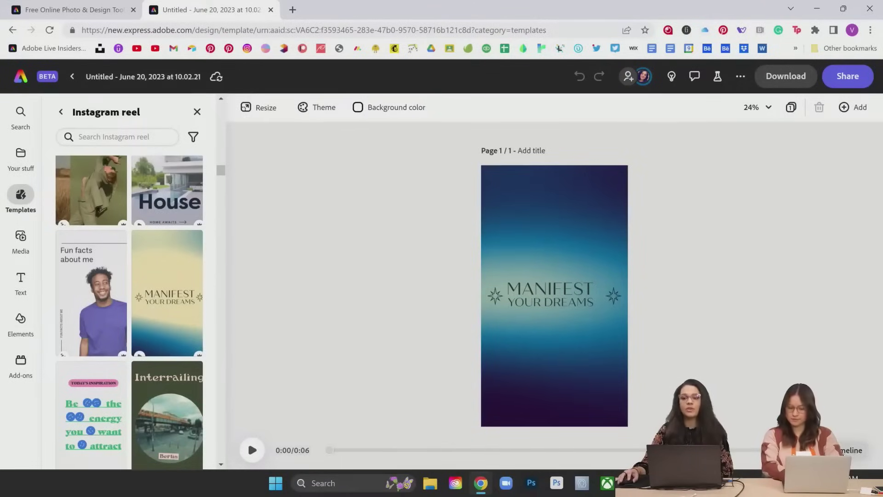
left_click(845, 450)
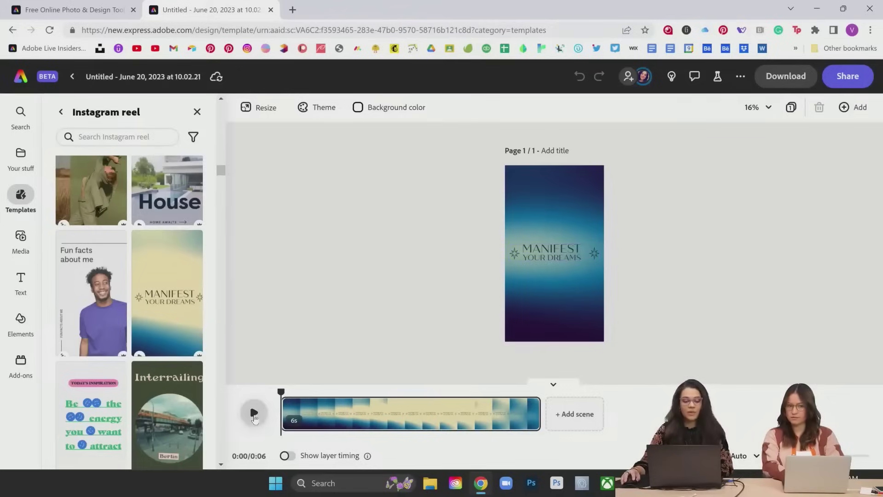
- Play the 6-second reel twice from 0:00, then set the playhead near 2 seconds
left_click(254, 413)
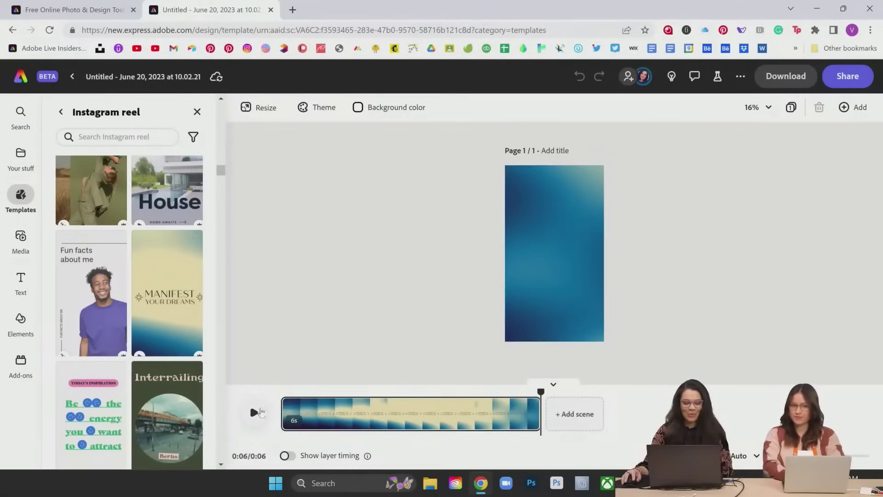
left_click(289, 390)
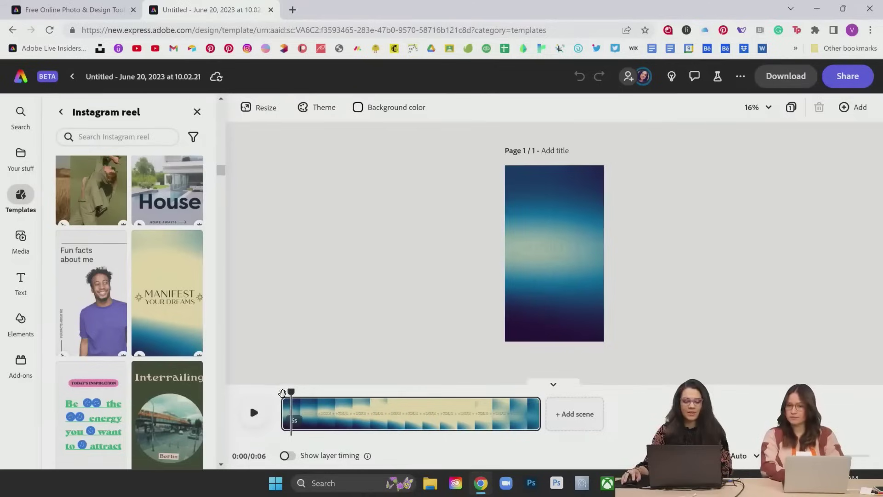
left_click(254, 412)
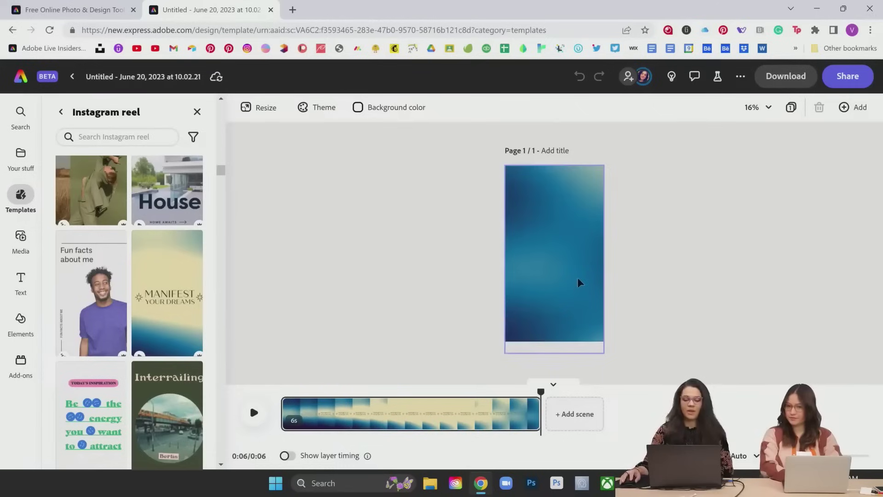
left_click_drag(541, 391, 404, 389)
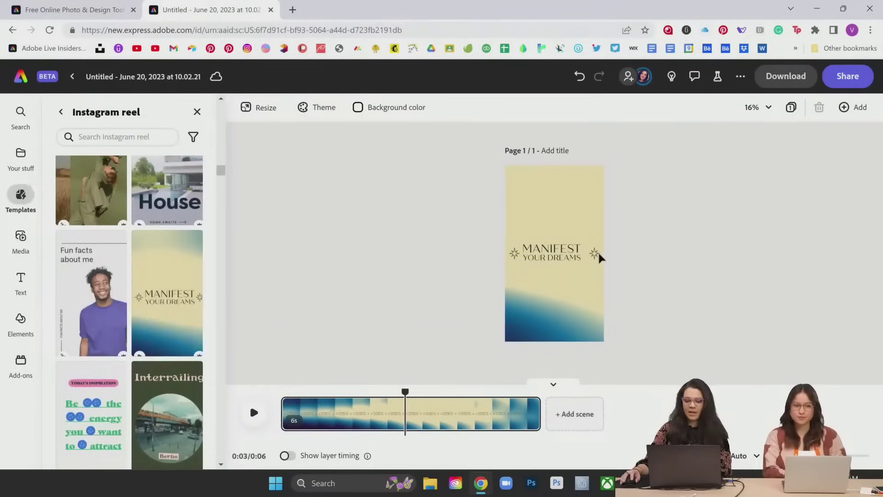
- Turn on Show layer timing and check the star and MANIFEST text layer durations
left_click(594, 253)
left_click(551, 252)
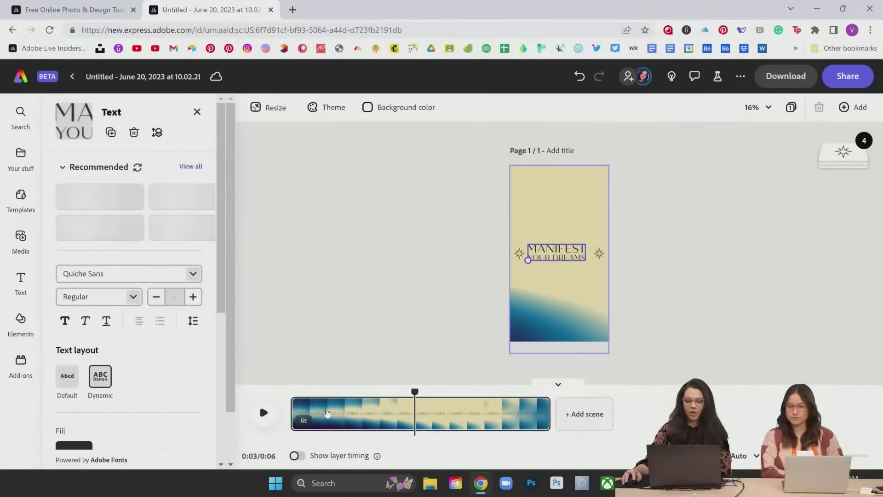
left_click(294, 455)
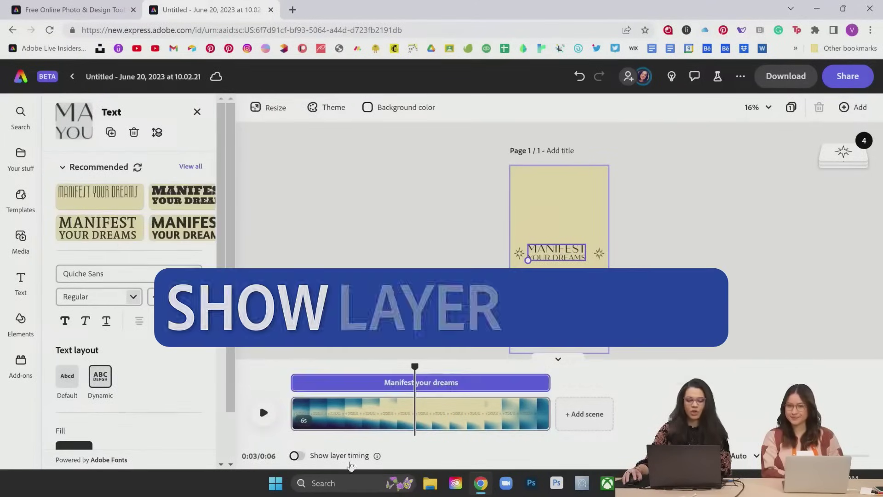
left_click_drag(414, 366, 483, 366)
left_click(599, 253)
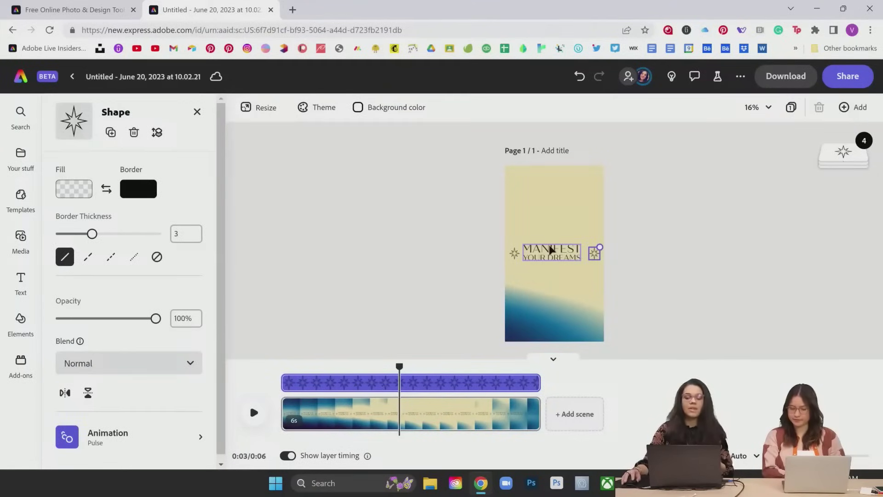
left_click(551, 250)
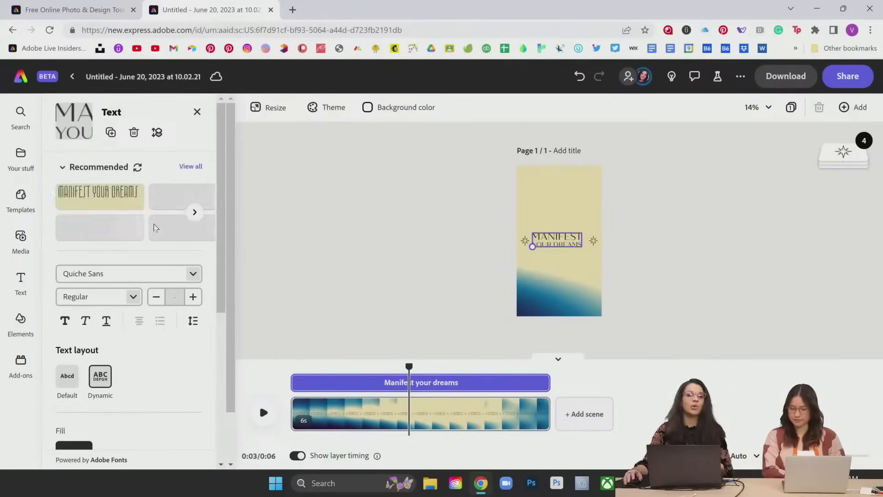
scroll(159, 217, "down", 6)
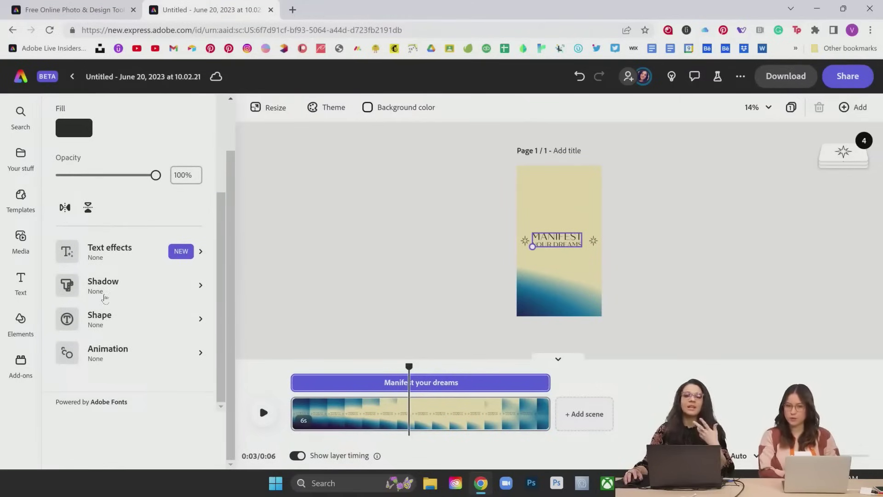
scroll(151, 307, "up", 6)
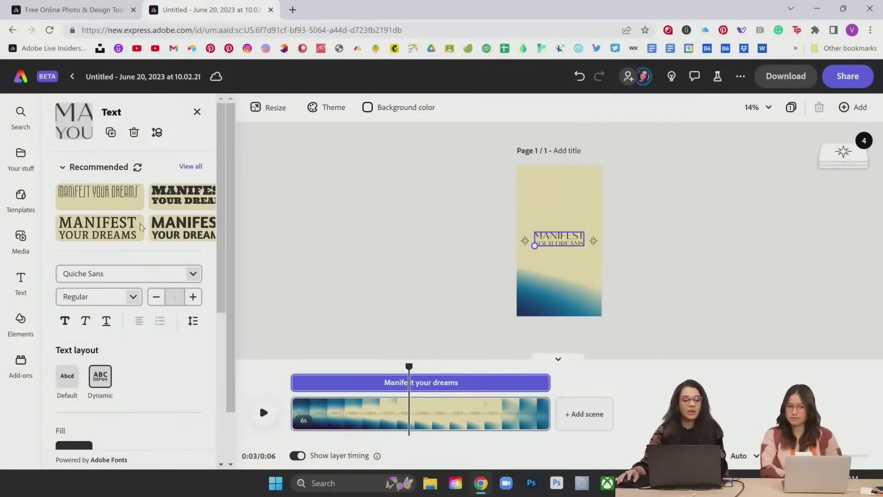
- Add a black circle from Elements and place copies at the page's top-right and lower-left edges
left_click(21, 320)
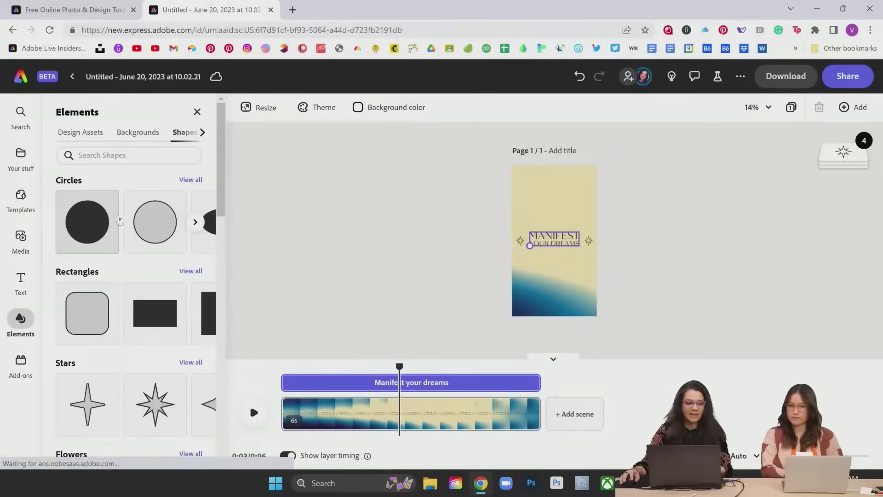
left_click(87, 222)
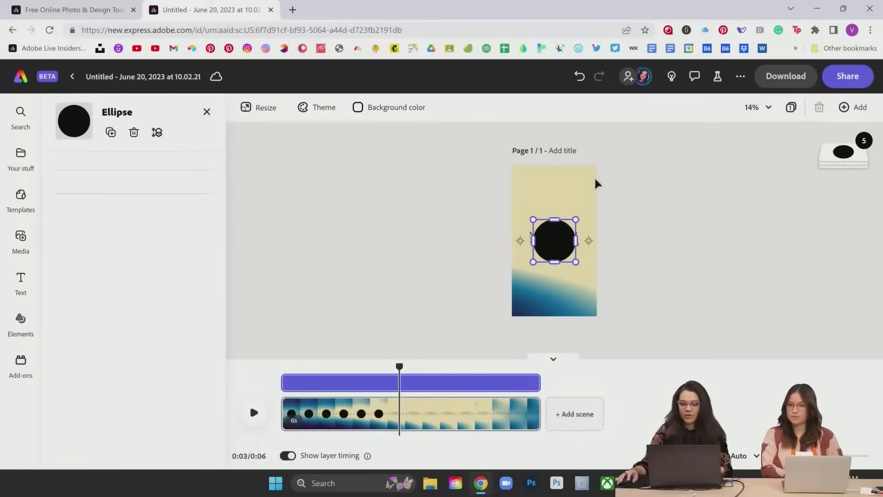
left_click_drag(586, 202, 620, 155)
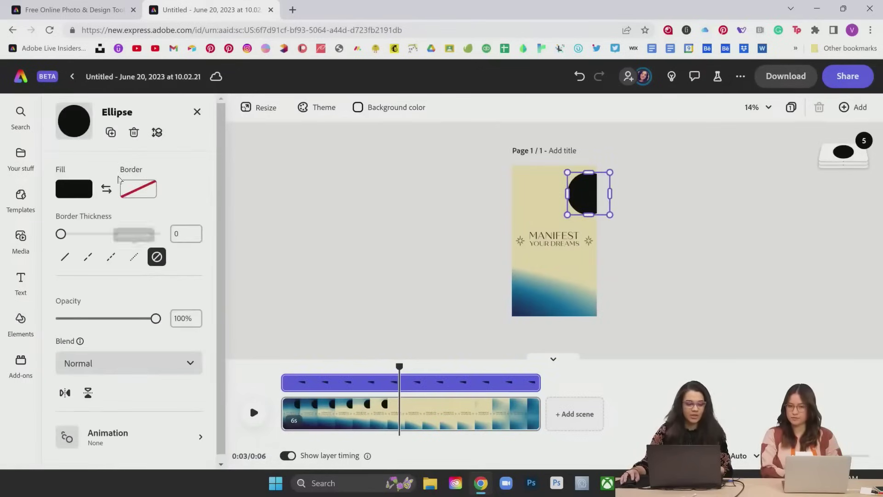
left_click(111, 132)
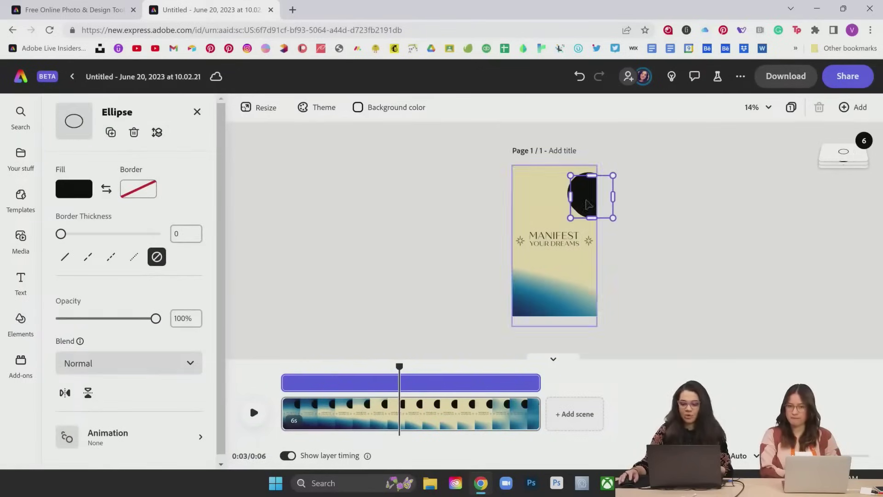
left_click_drag(589, 193, 515, 280)
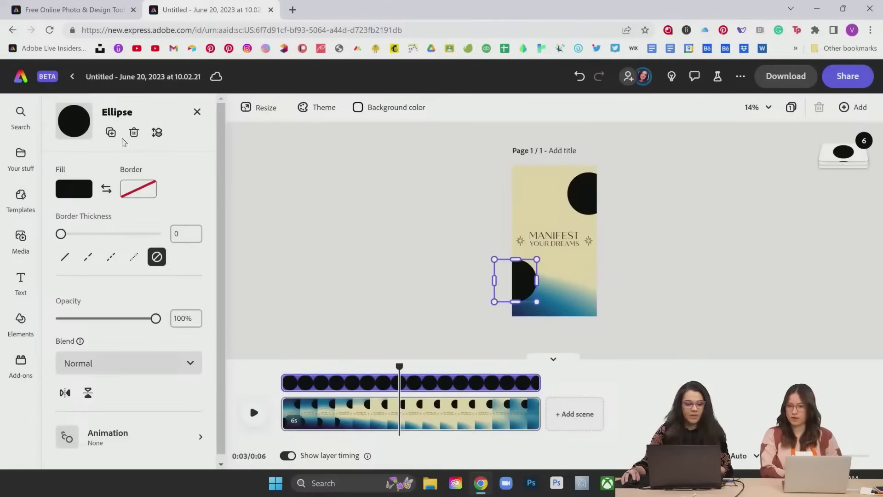
left_click(111, 134)
- Select the edge circles and add a small star shape to the page
left_click(583, 194)
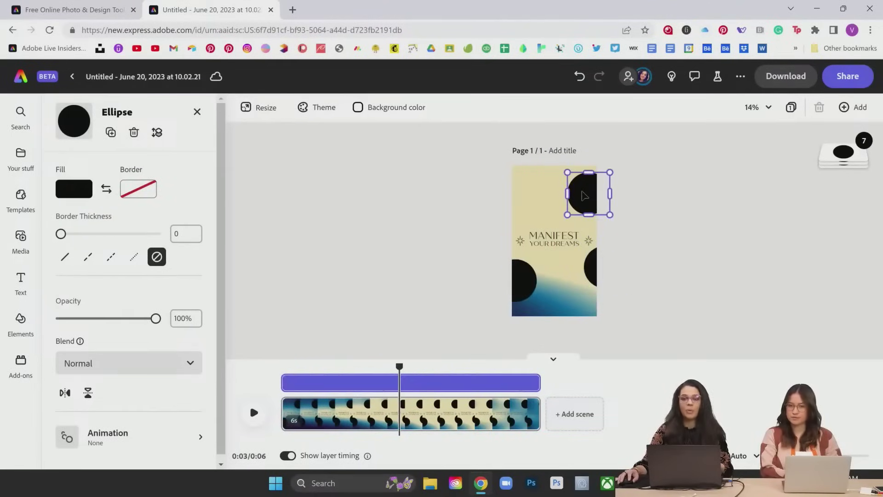
left_click(550, 243)
left_click(587, 202)
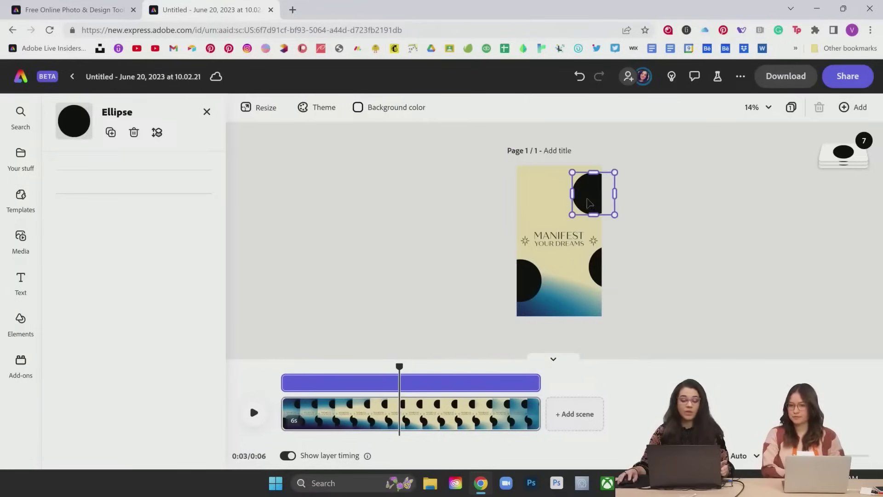
left_click(593, 273, "shift")
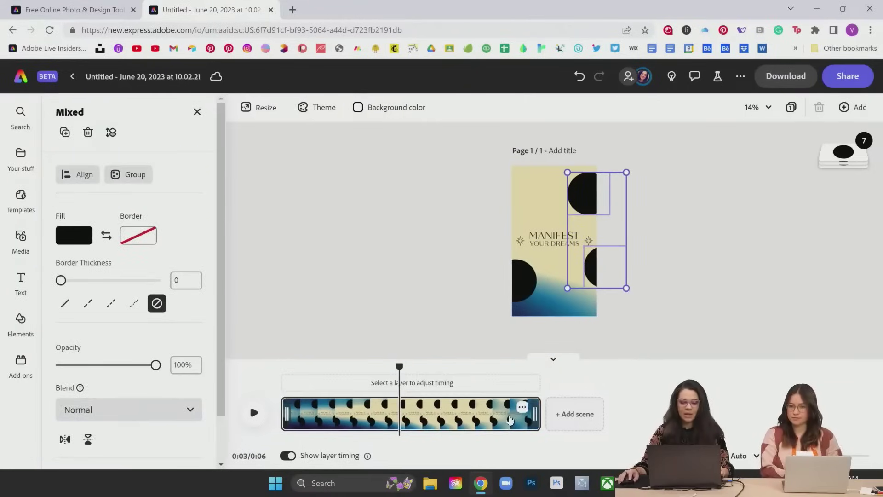
left_click(666, 196)
left_click(593, 190)
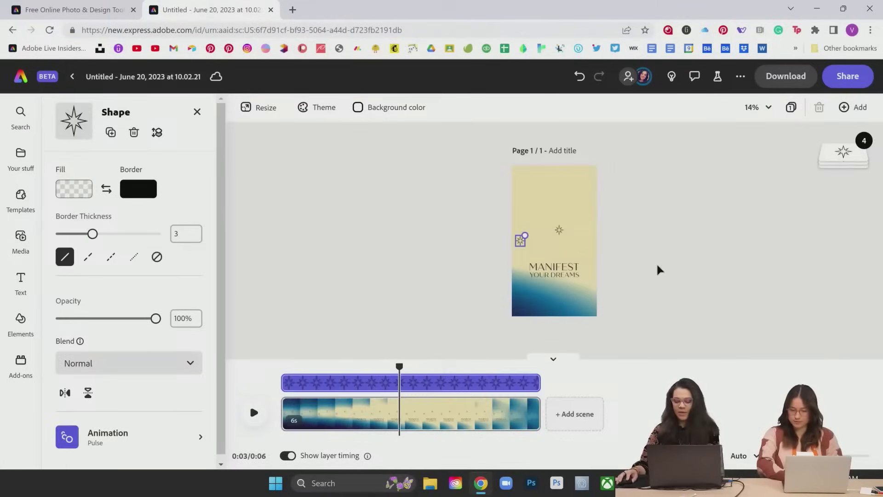
left_click(658, 268)
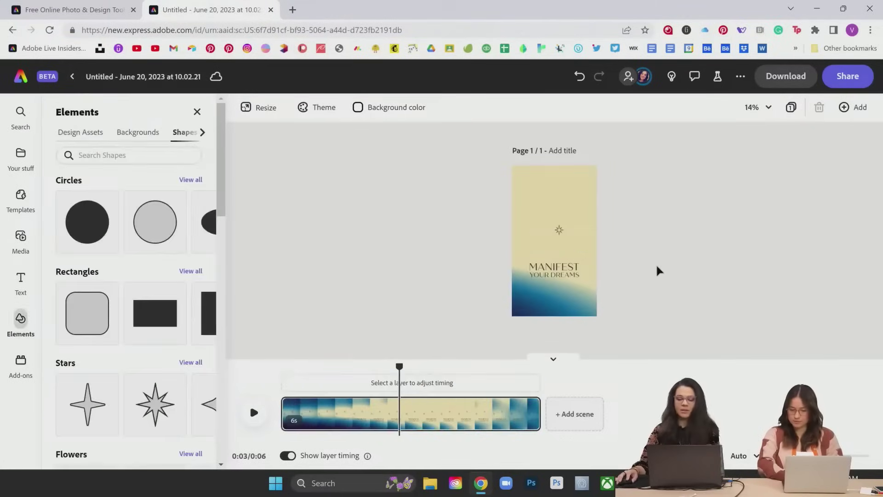
- Zoom the page to 25% and nudge the small star slightly lower
left_click(558, 230)
left_click(758, 107)
left_click(735, 207)
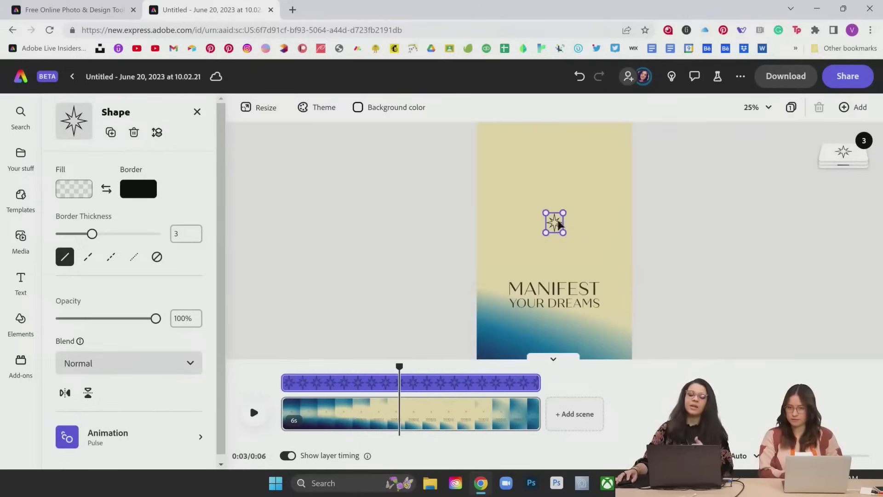
left_click_drag(555, 224, 555, 242)
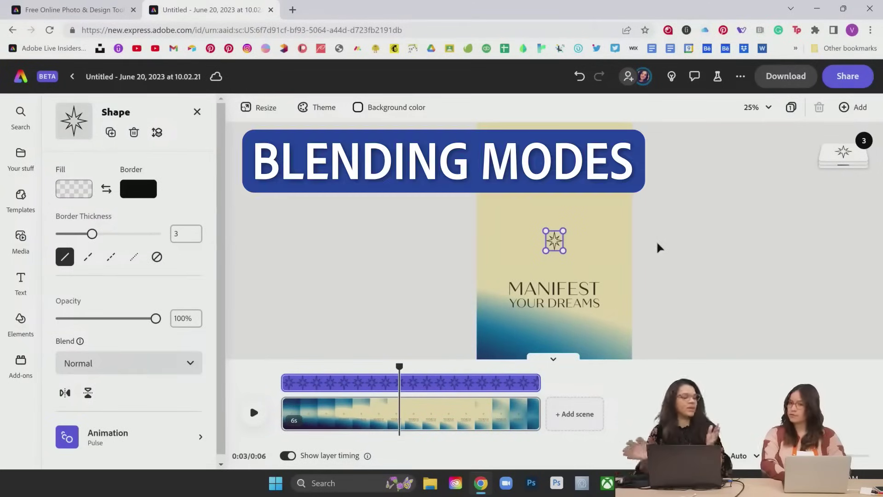
- Give the star a white fill with no border, and move the MANIFEST text lower
left_click(553, 358)
left_click(74, 188)
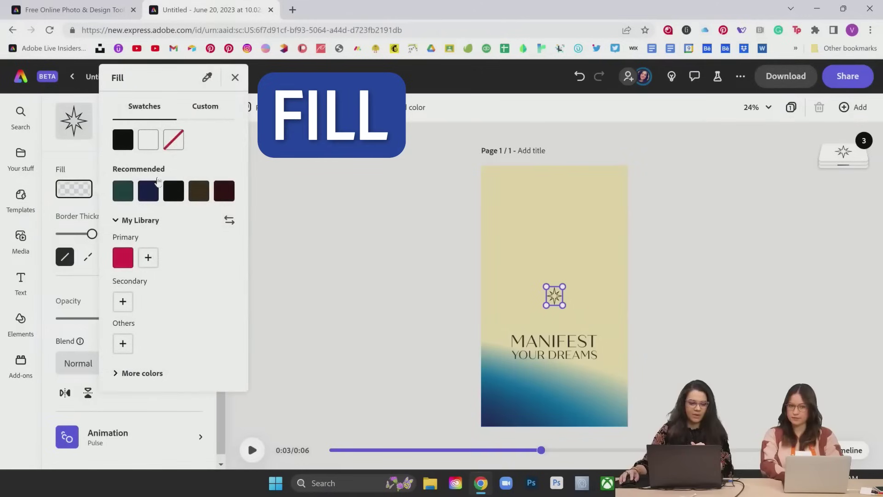
left_click(148, 139)
left_click(138, 188)
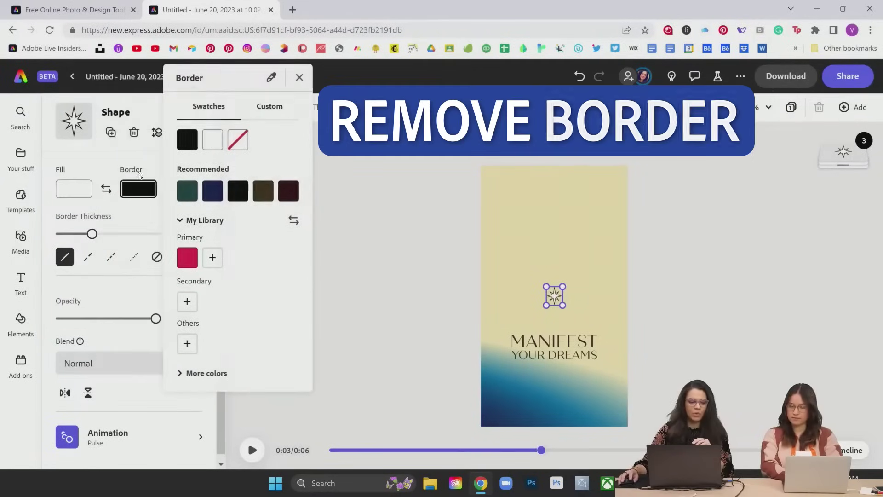
left_click(236, 139)
left_click_drag(570, 350, 560, 376)
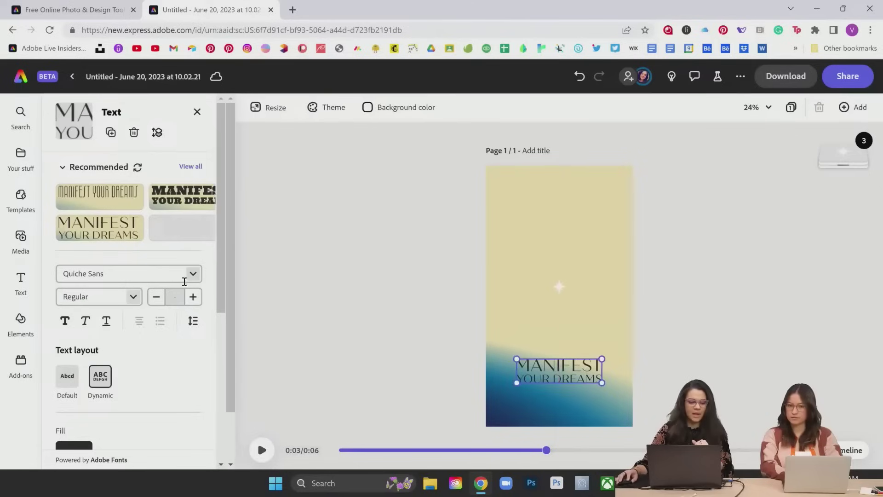
- Set the title to Calgary Script OT, centred, with Default text layout and centre alignment
left_click(192, 274)
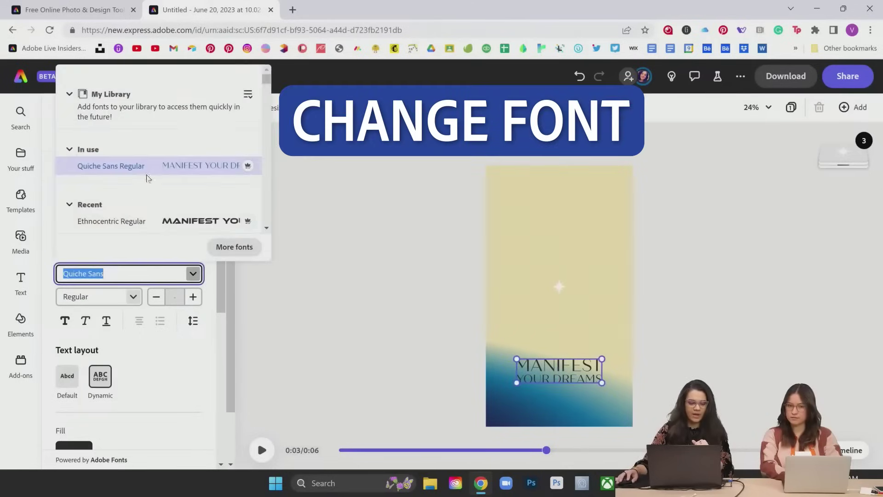
scroll(187, 184, "down", 1)
left_click(110, 217)
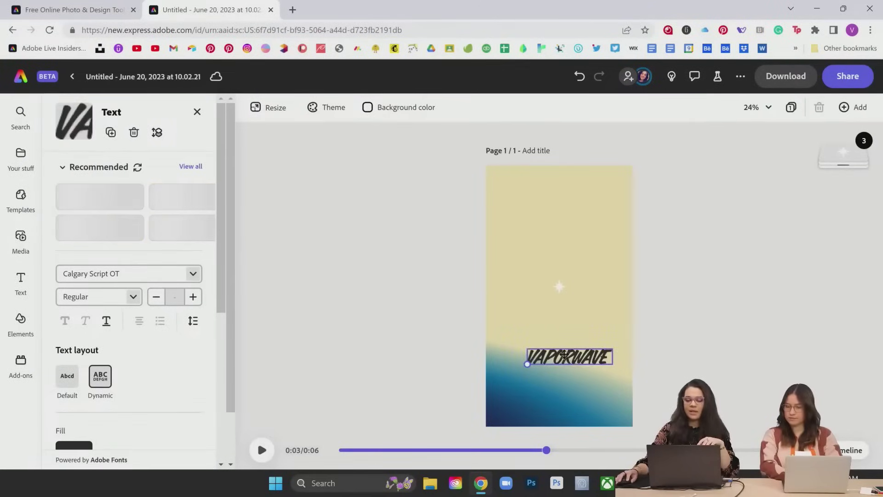
left_click_drag(564, 353, 561, 358)
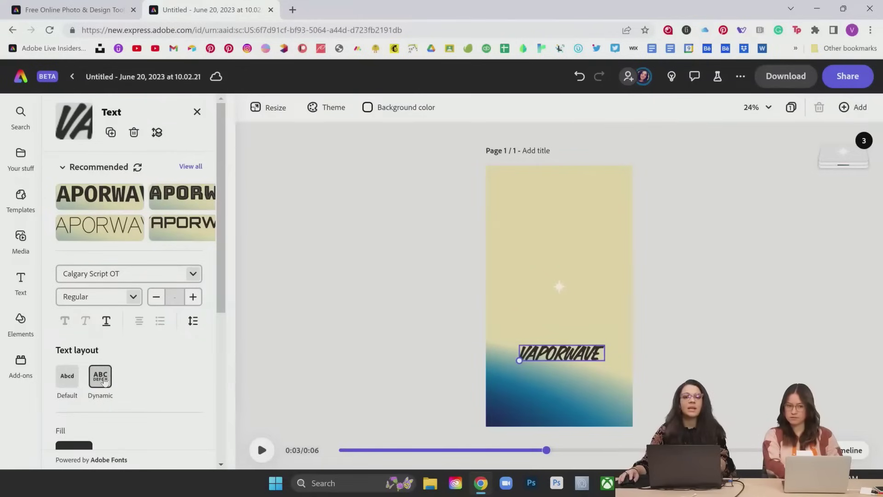
mouse_move(103, 384)
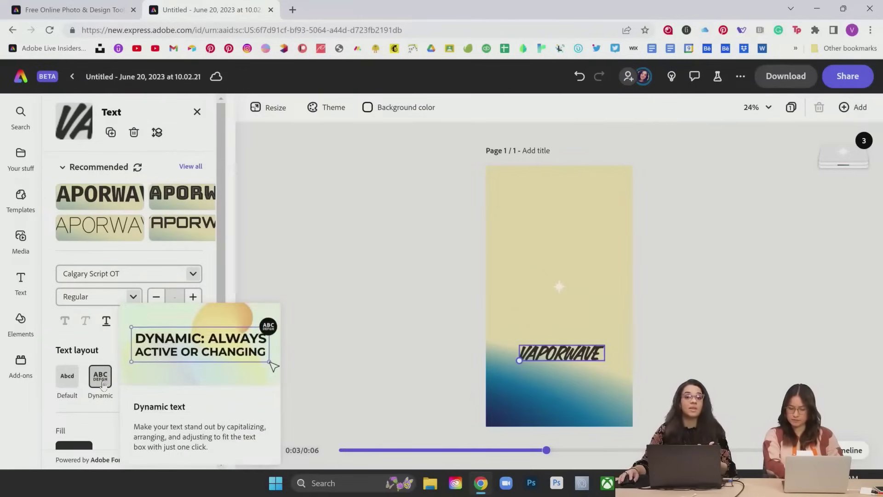
left_click(67, 375)
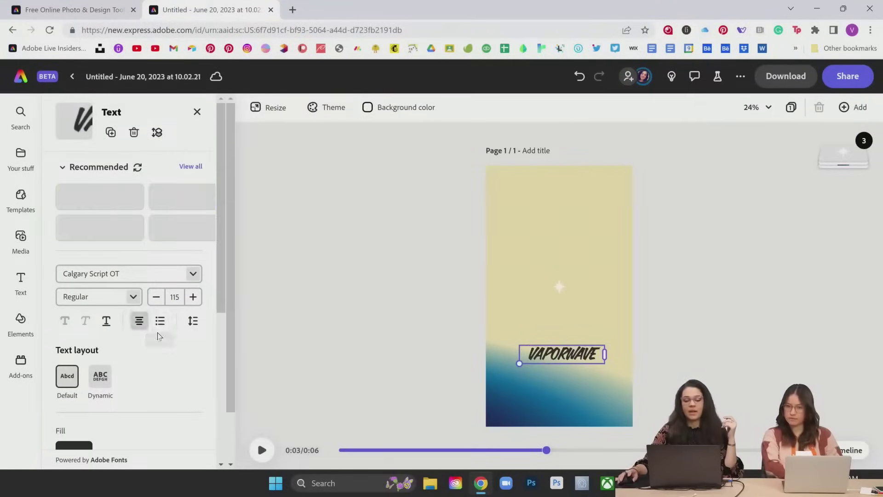
left_click(139, 320)
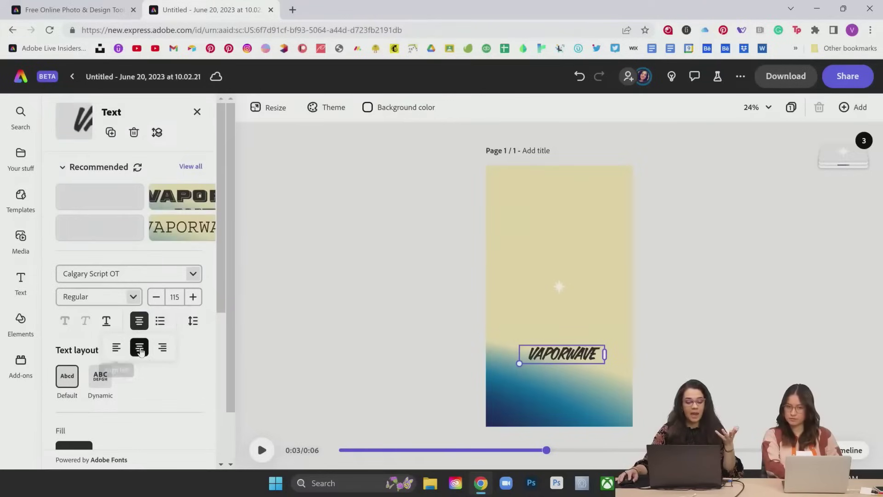
left_click(139, 348)
- Duplicate the VAPORWAVE text, place the copy just below, and retype it as SUMMER
left_click(111, 132)
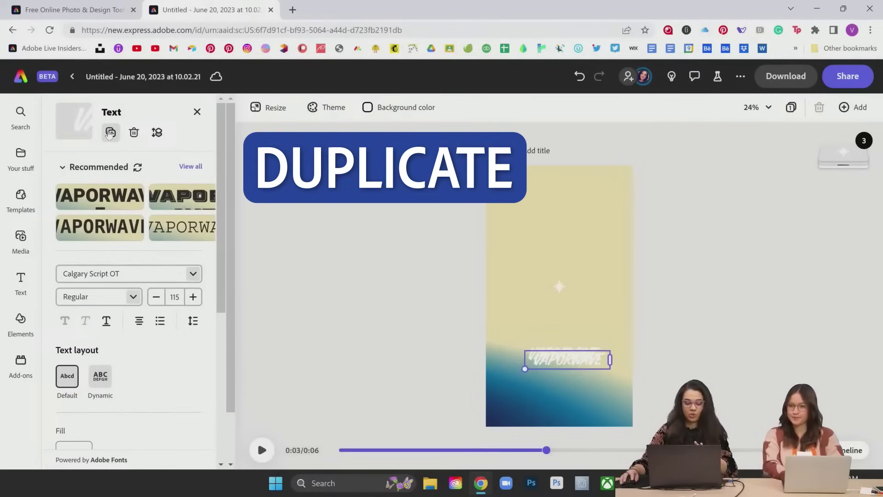
left_click_drag(569, 358, 565, 371)
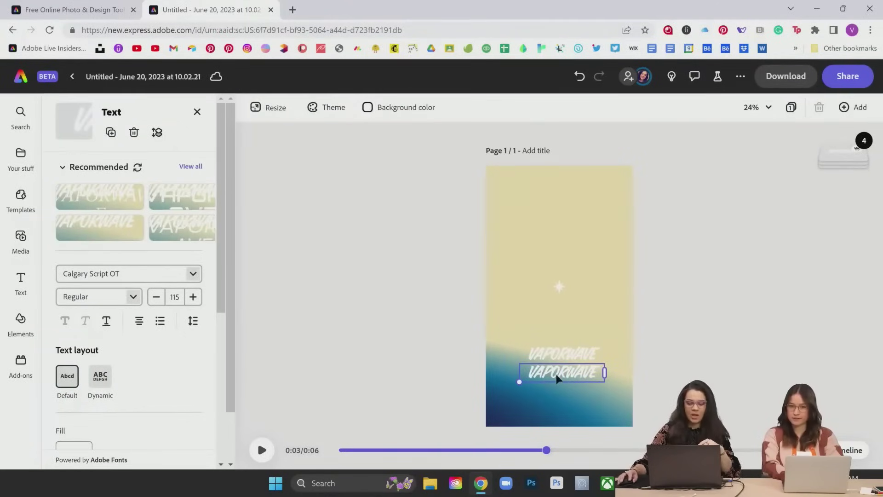
type("SUMMER")
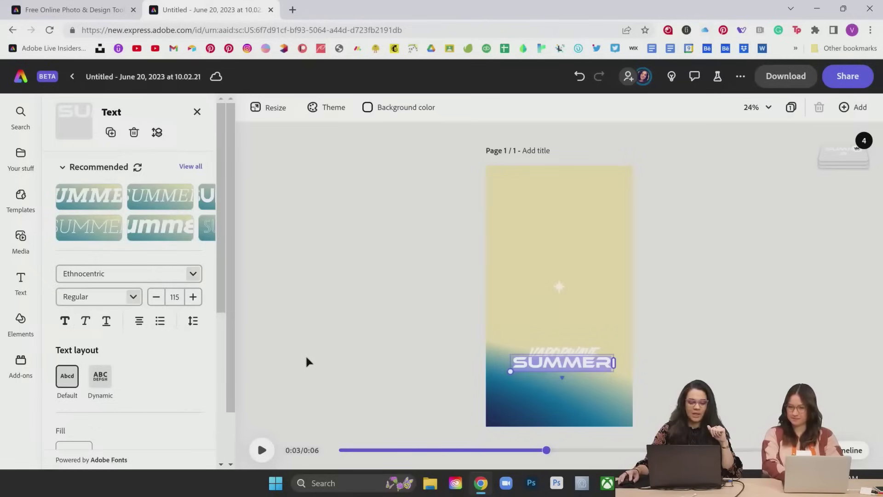
left_click(276, 351)
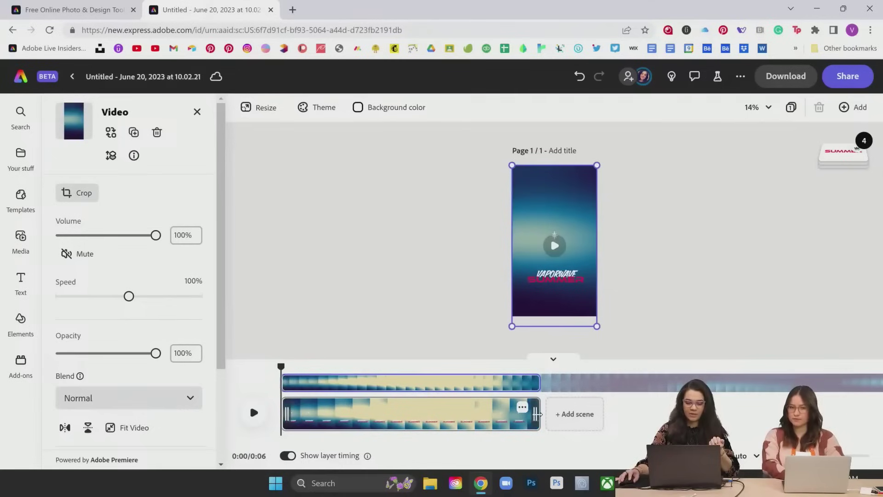
- Try lengthening the layers to about 10.8 s, revert to 6 s, then add an empty 5-second scene
left_click_drag(536, 413, 748, 413)
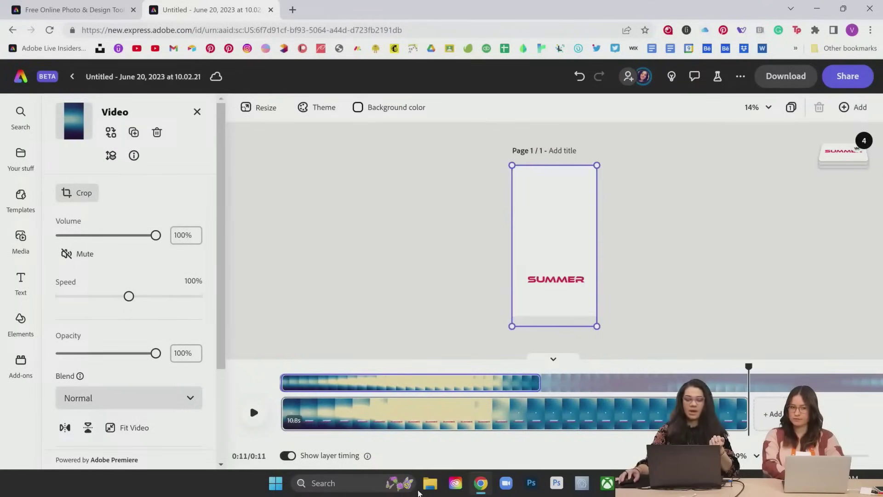
left_click_drag(541, 383, 748, 383)
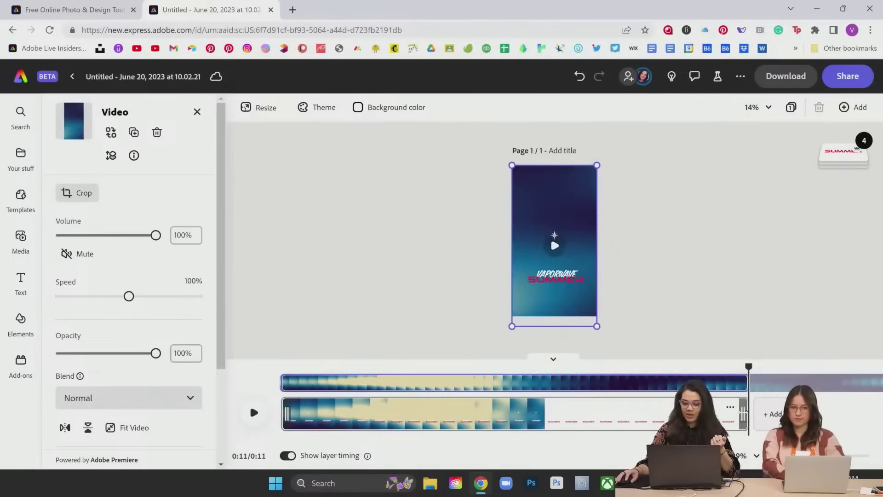
key("ctrl+z")
key("ctrl+z")
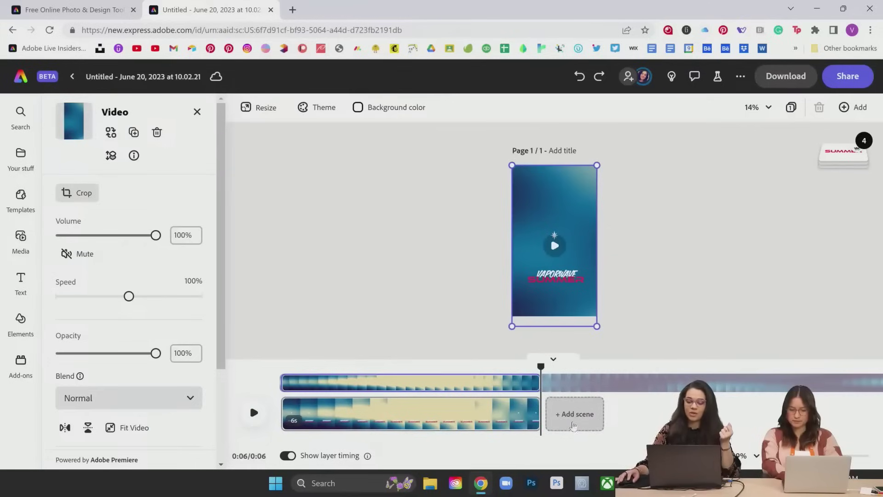
left_click(575, 415)
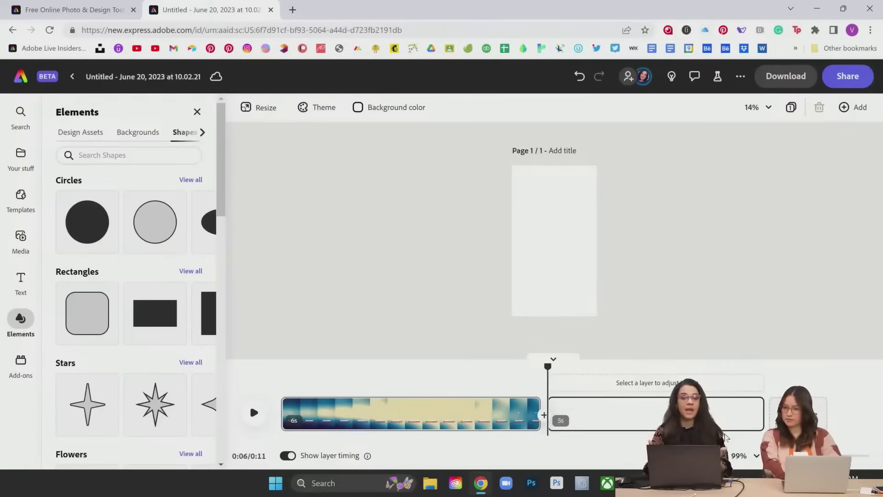
- Undo the extra scene, then browse the Media Photos, Audio and Video tabs and search stock videos
key("ctrl+z")
left_click(21, 242)
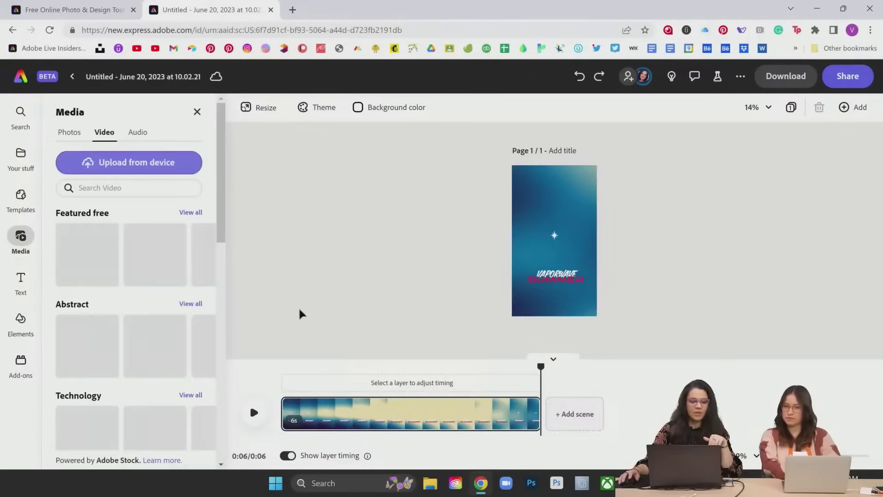
left_click(69, 132)
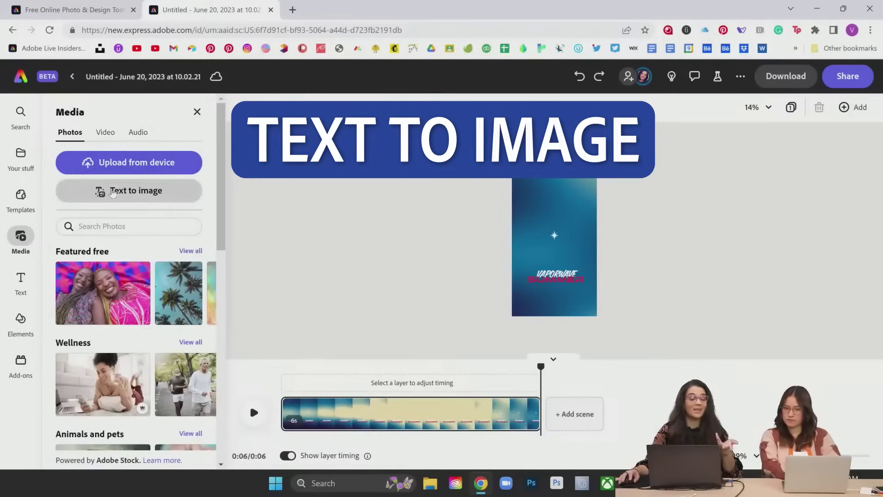
left_click(138, 132)
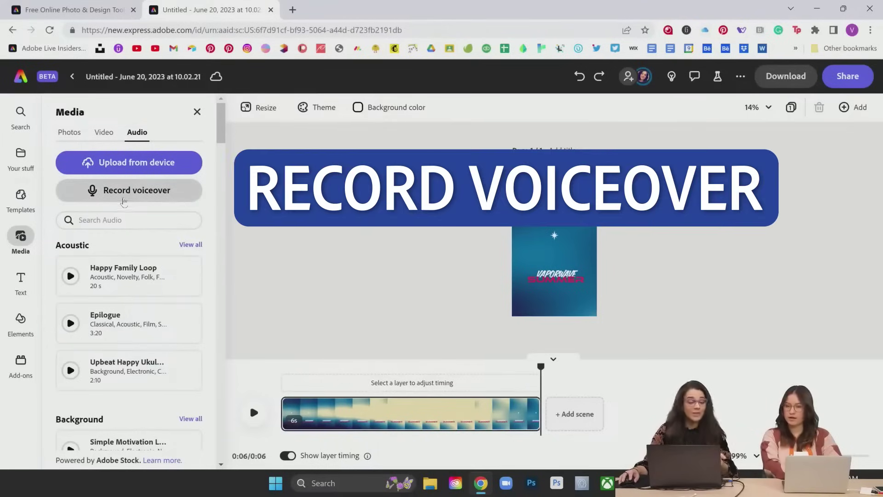
left_click(104, 133)
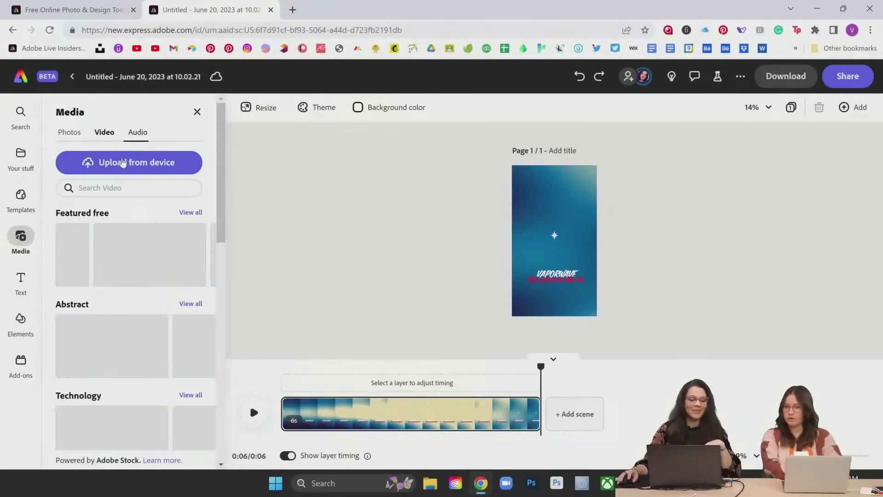
left_click(123, 188)
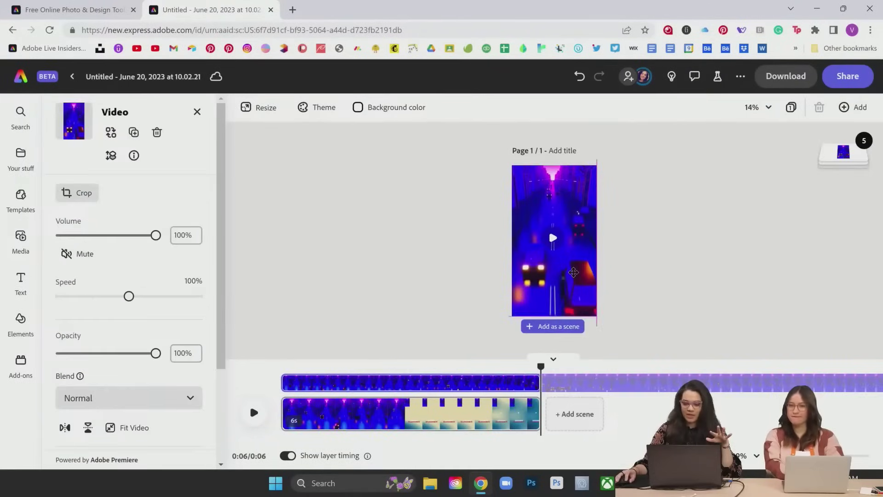
- Move the purple street video to the bottom layer and rewind the reel to its start
left_click(842, 151)
left_click_drag(843, 151, 846, 238)
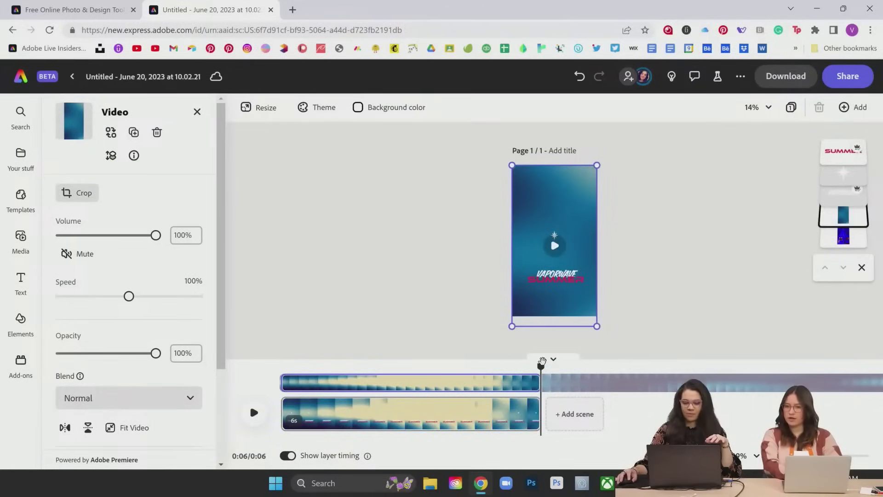
left_click_drag(540, 366, 173, 384)
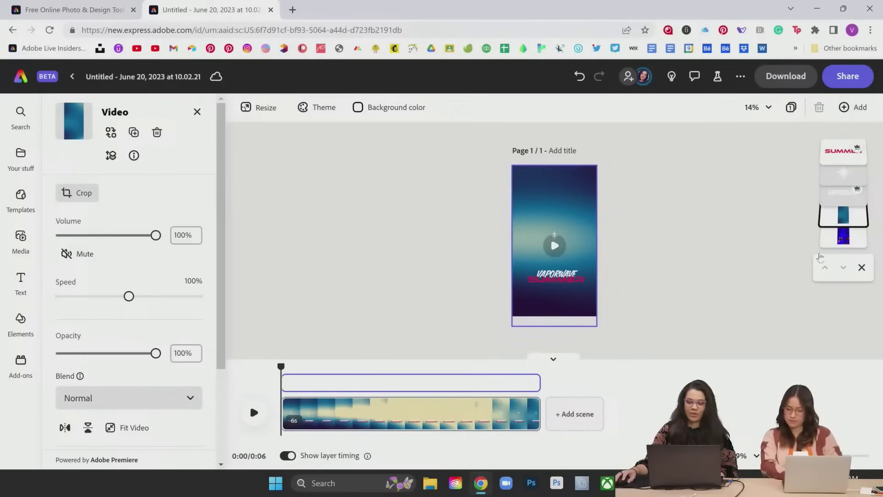
- Apply the blue Duotone filter to the background with crimson highlights
scroll(136, 379, "down", 3)
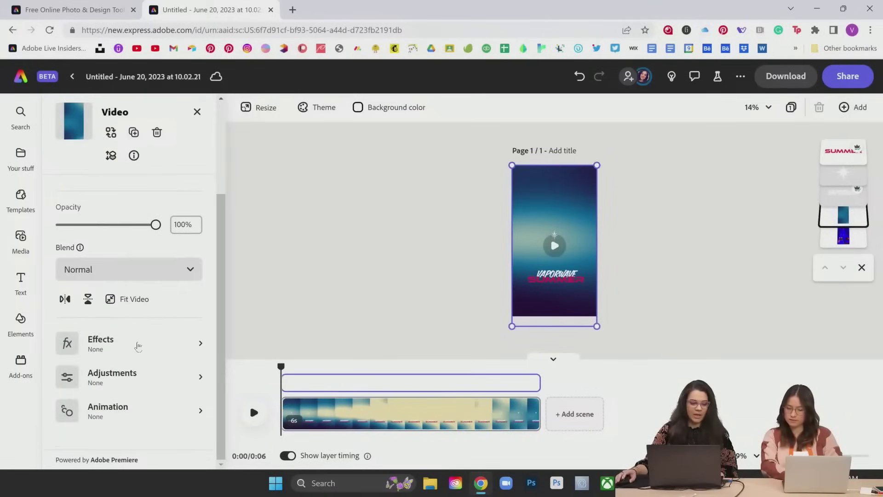
left_click(138, 346)
scroll(157, 415, "down", 3)
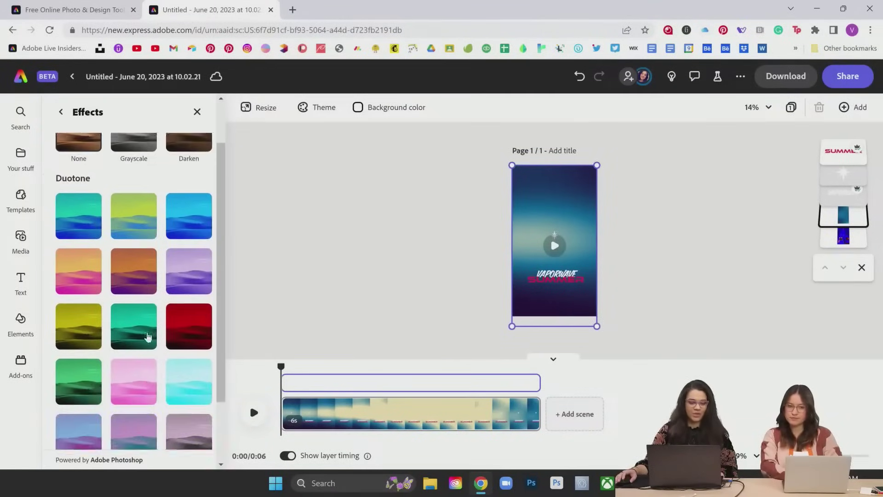
scroll(192, 193, "up", 1)
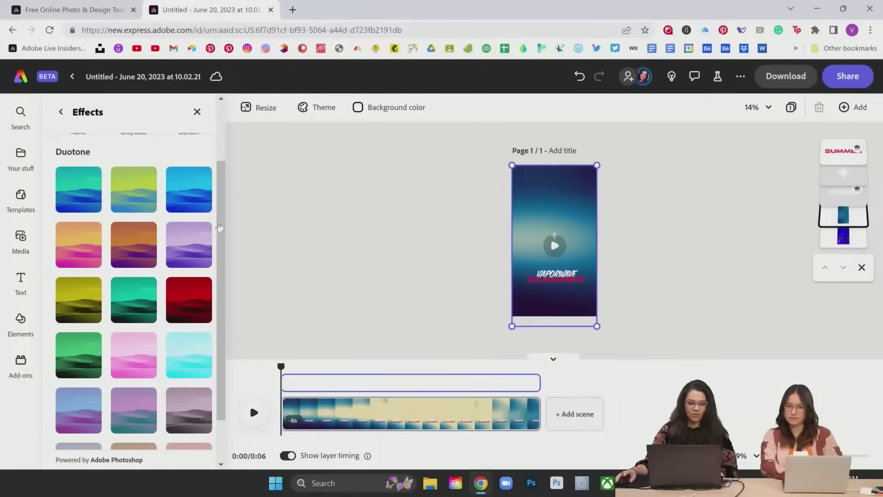
left_click(189, 189)
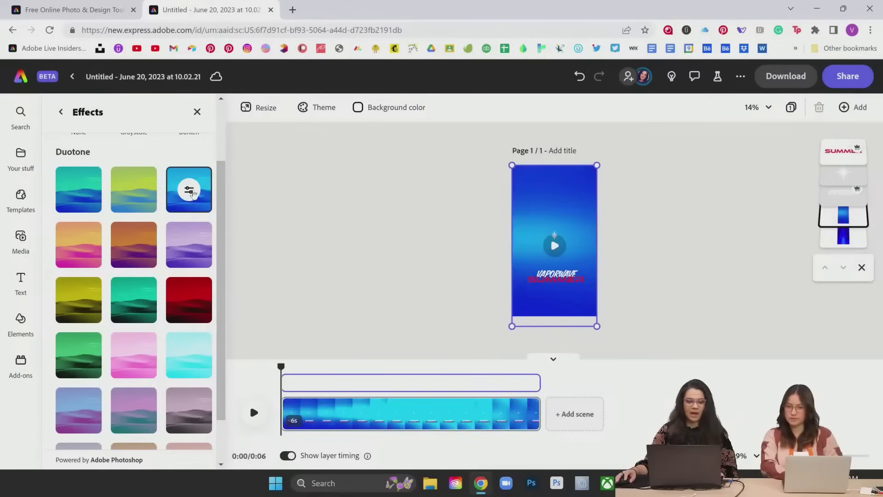
left_click(208, 210)
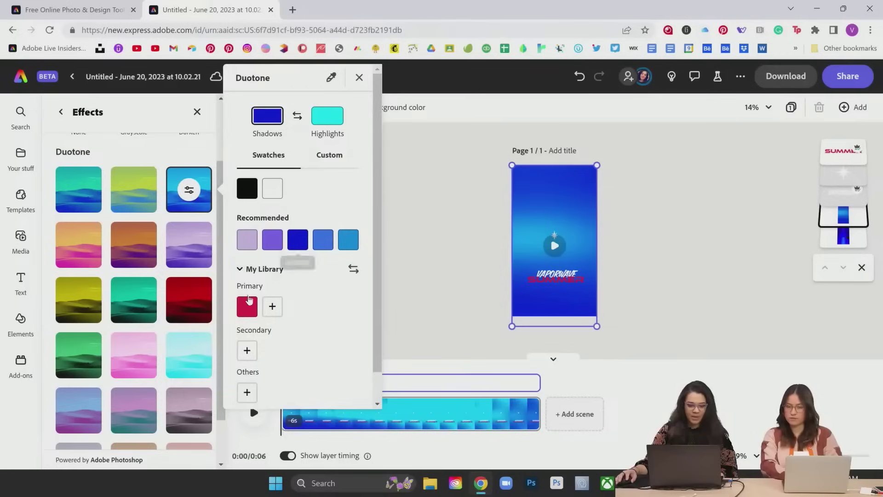
left_click(332, 118)
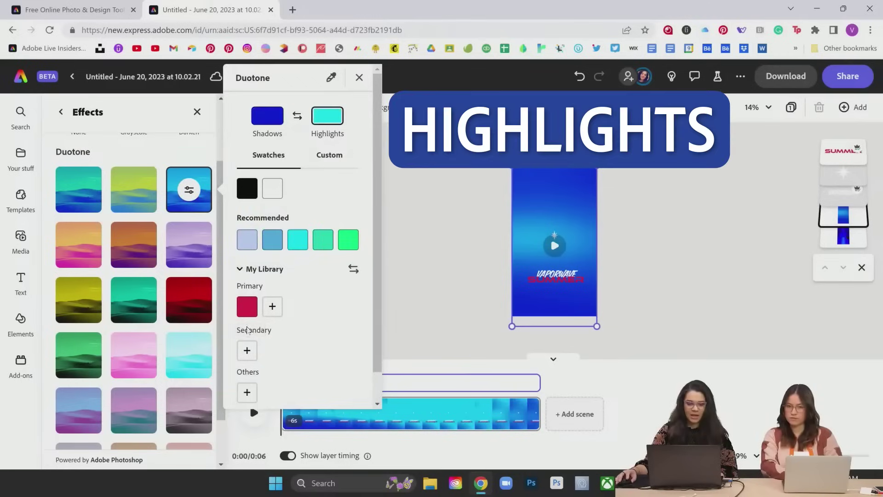
left_click(247, 308)
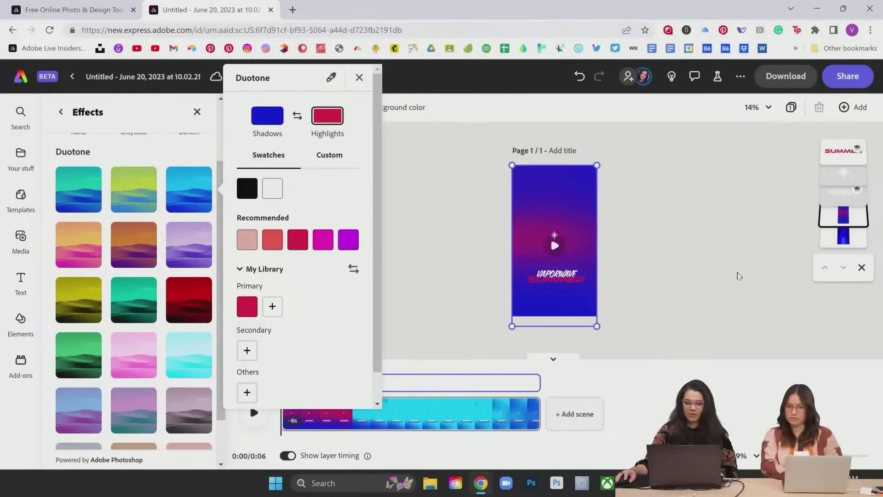
left_click(551, 241)
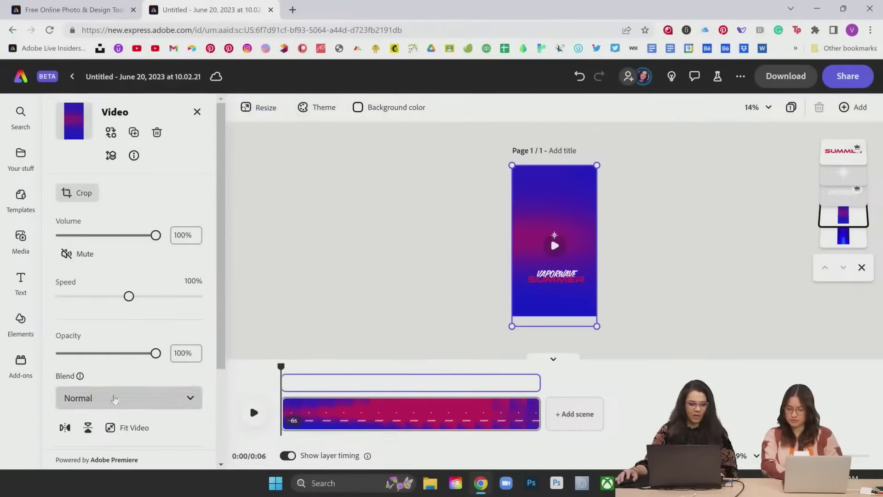
- Set the background video's blend mode to Screen and play the reel to preview it
left_click(115, 398)
left_click(138, 354)
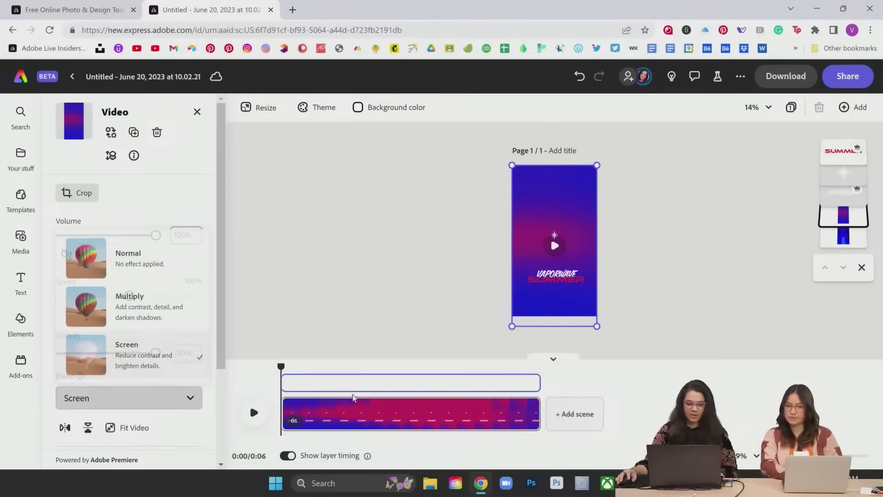
key("space")
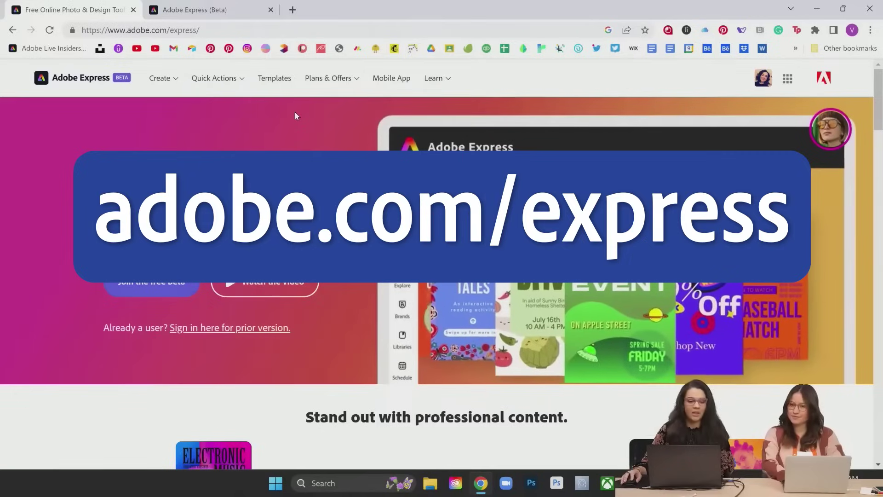
- Browse adobe.com/express, then switch to the Adobe Express beta home and scroll to Quick actions
scroll(224, 155, "down", 5)
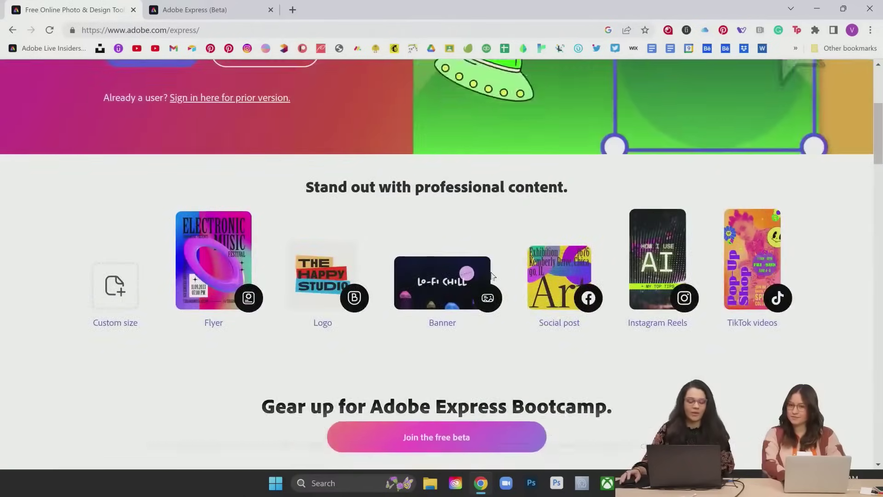
scroll(497, 269, "down", 3)
scroll(488, 271, "up", 7)
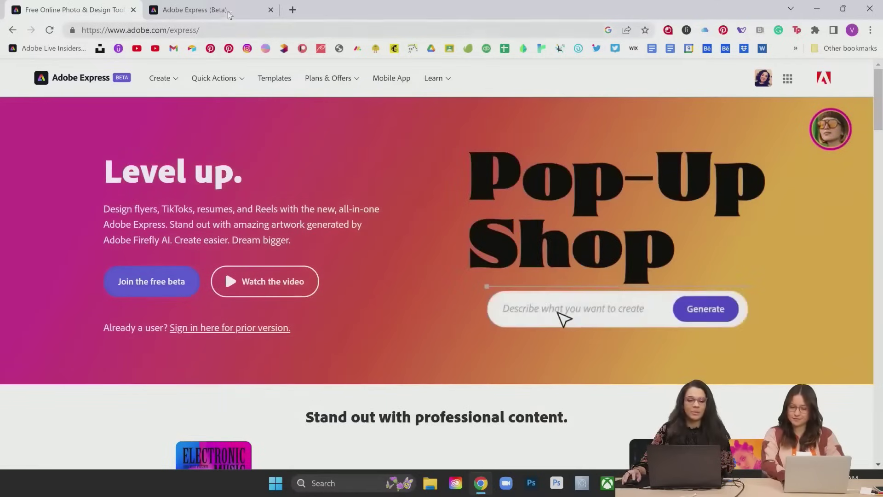
left_click(216, 9)
scroll(708, 274, "down", 5)
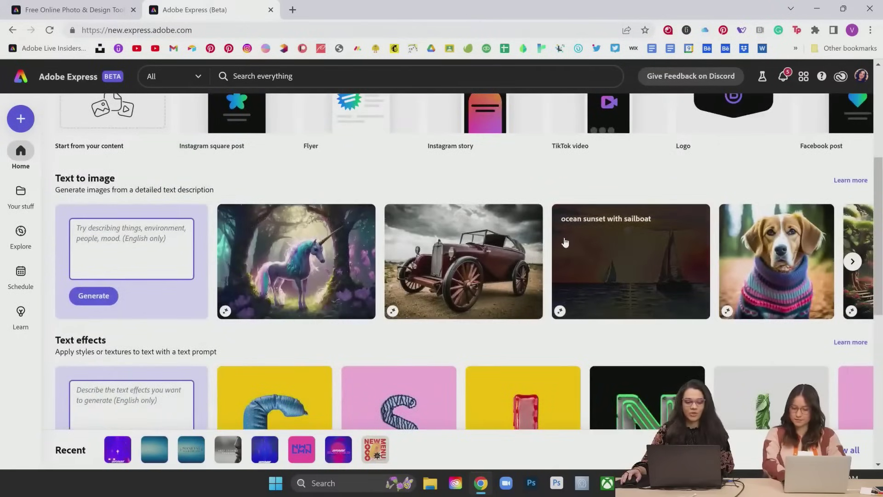
scroll(557, 248, "down", 8)
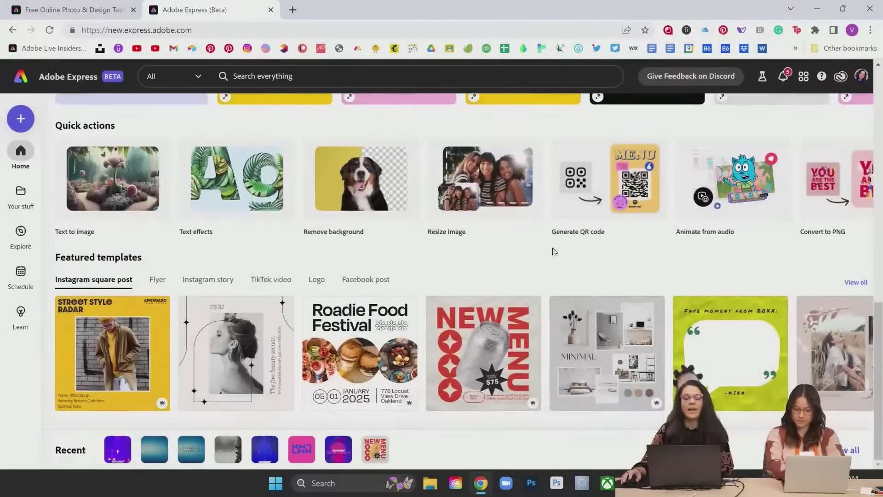